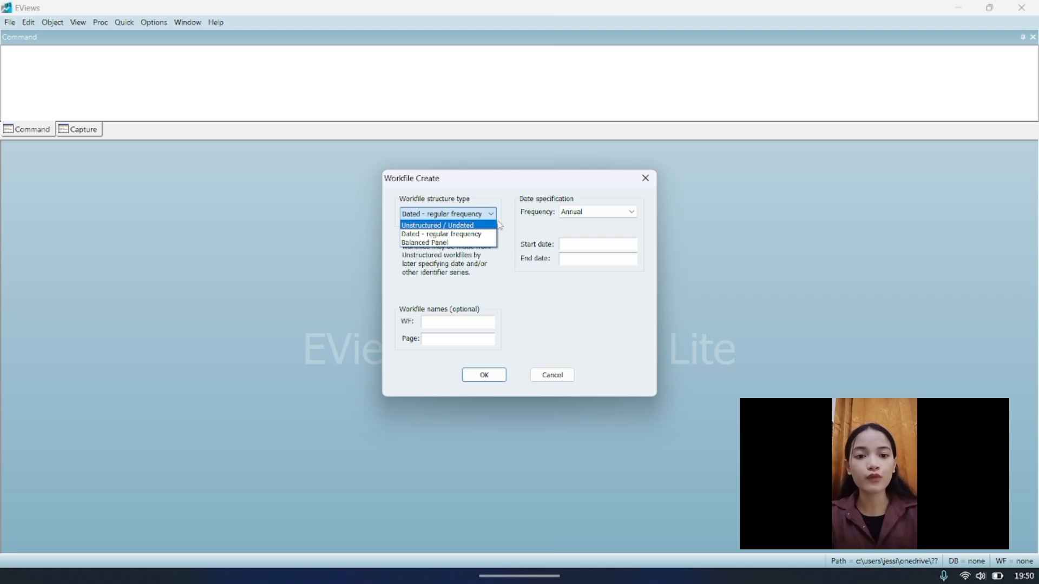
# Create an Unstructured / Undated workfile named CS with 160 observations.
pyautogui.click(481, 225)
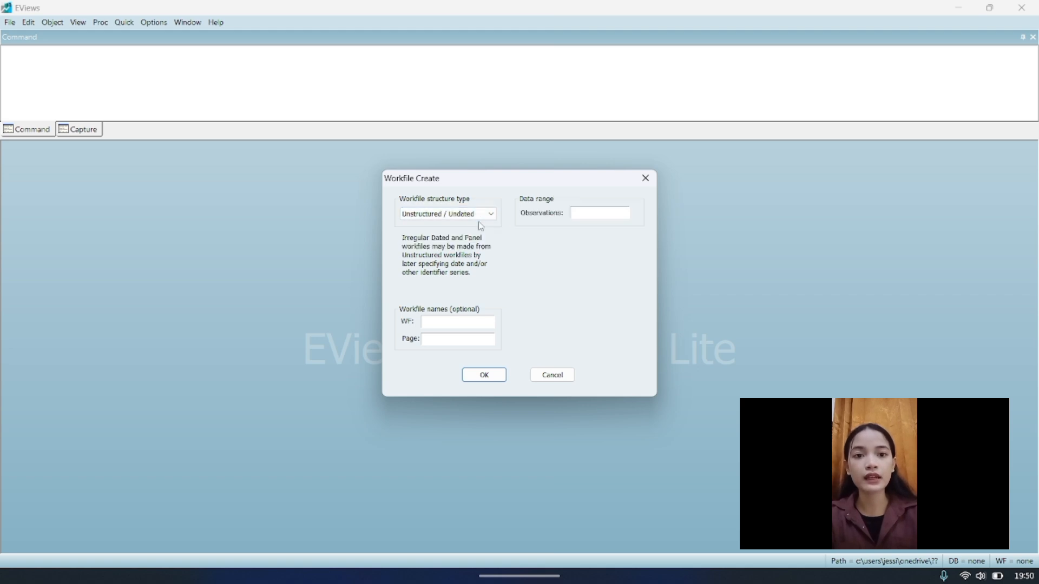
pyautogui.click(586, 217)
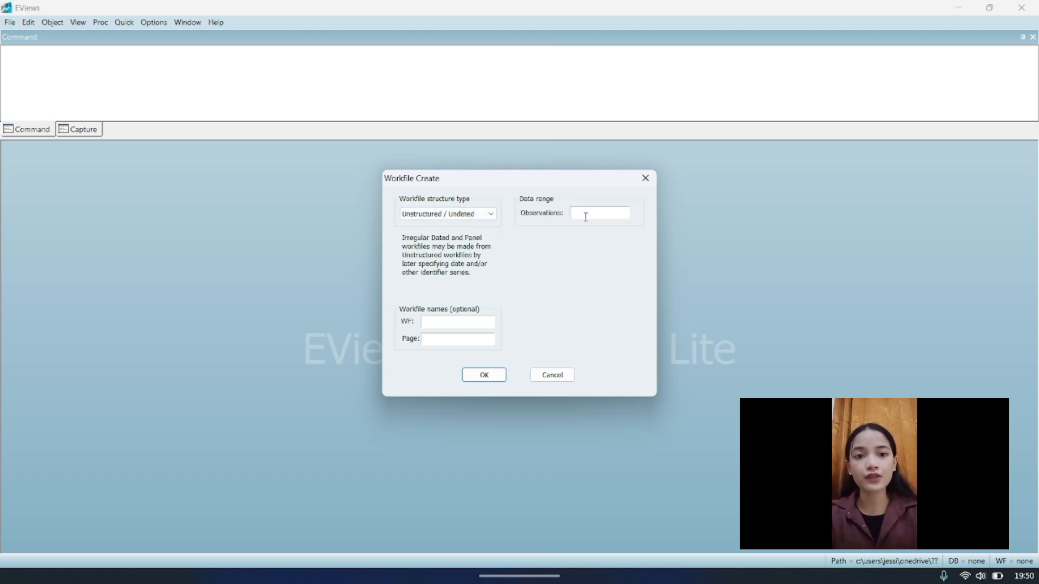
pyautogui.write('160')
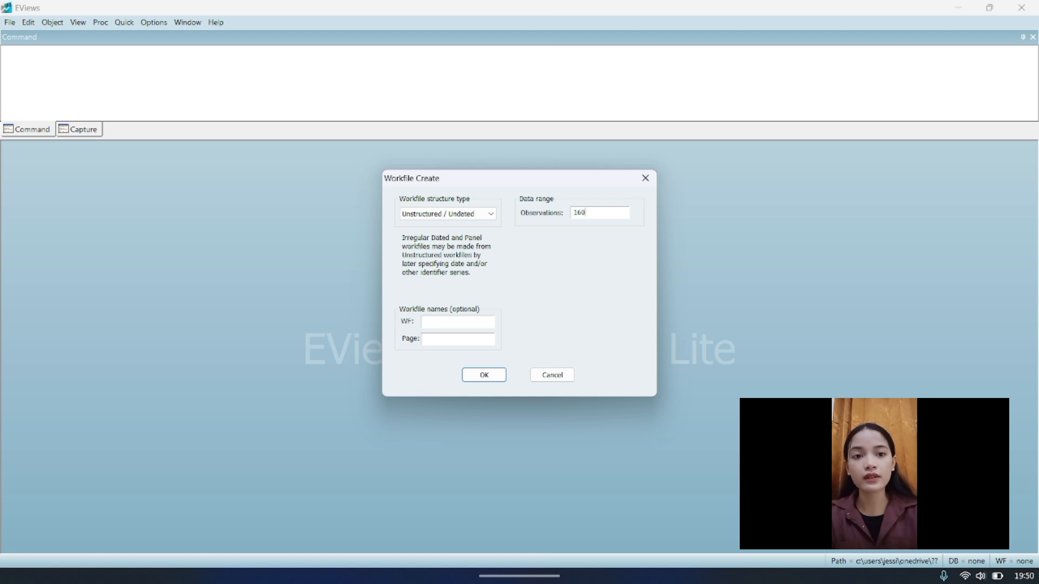
pyautogui.click(464, 324)
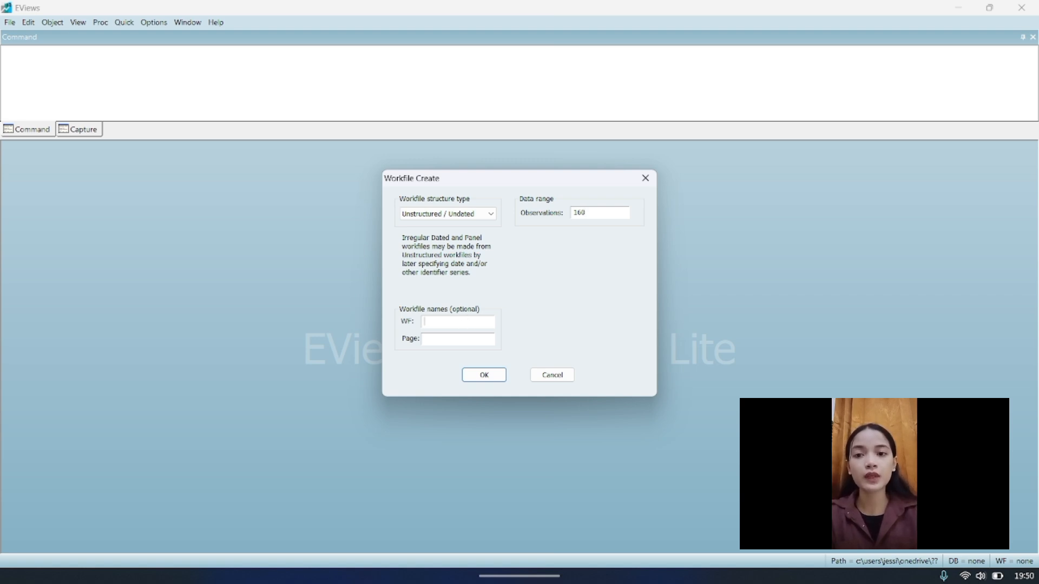
pyautogui.write('CS')
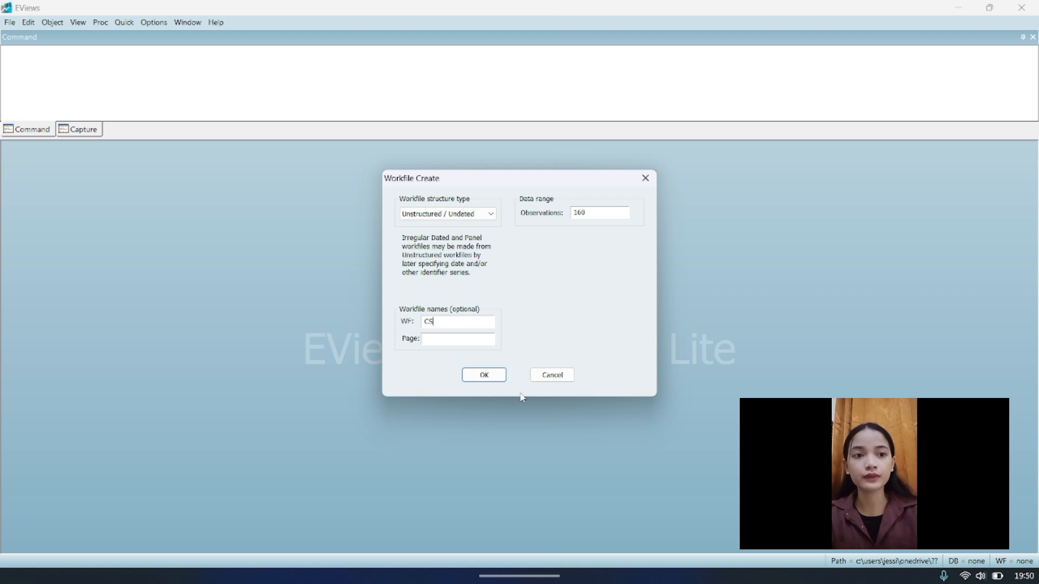
pyautogui.click(495, 382)
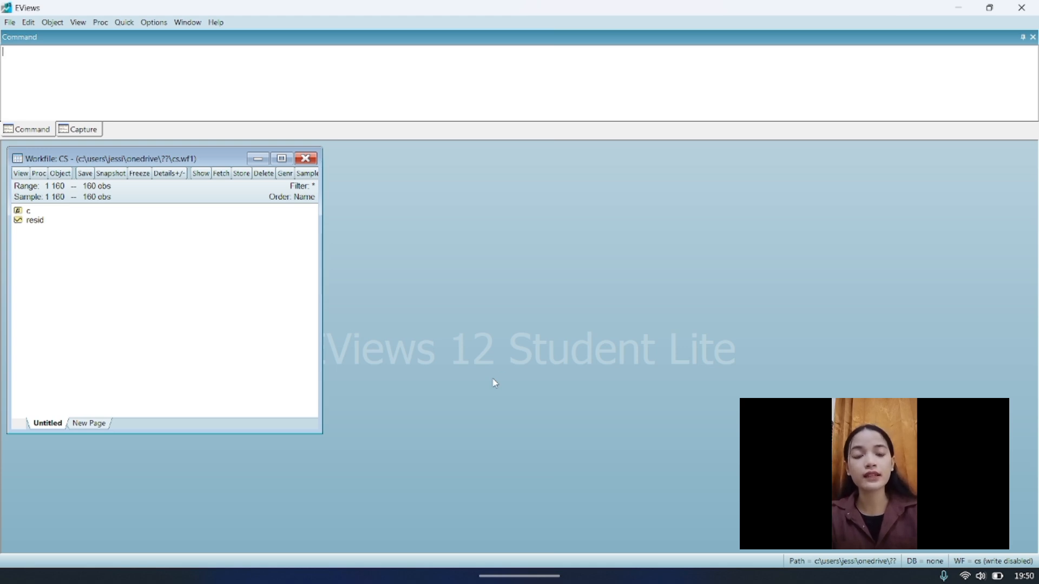
# Open an empty group for editing series and move to the header row above its first observation.
pyautogui.click(124, 23)
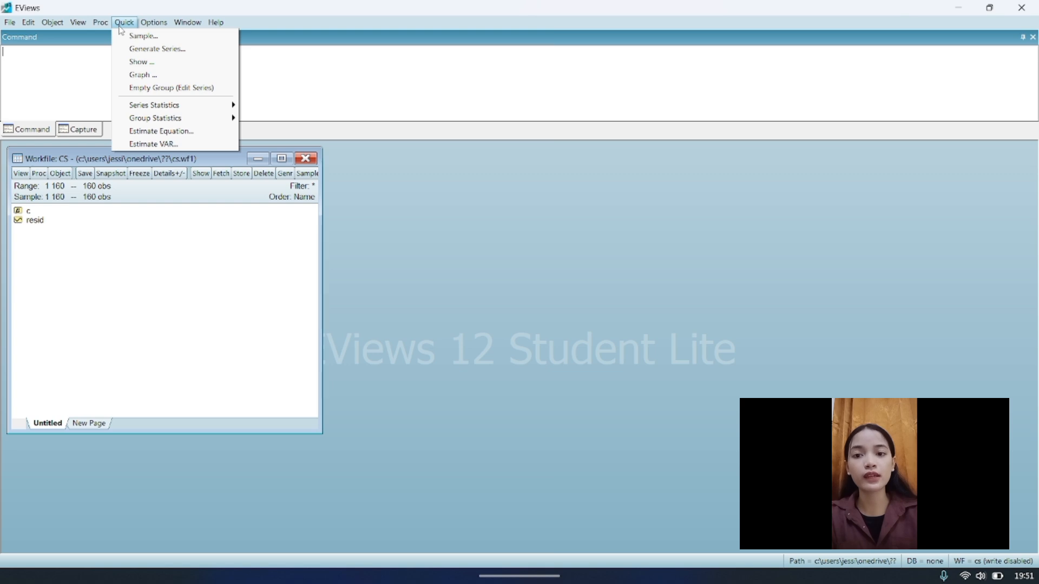
pyautogui.click(173, 90)
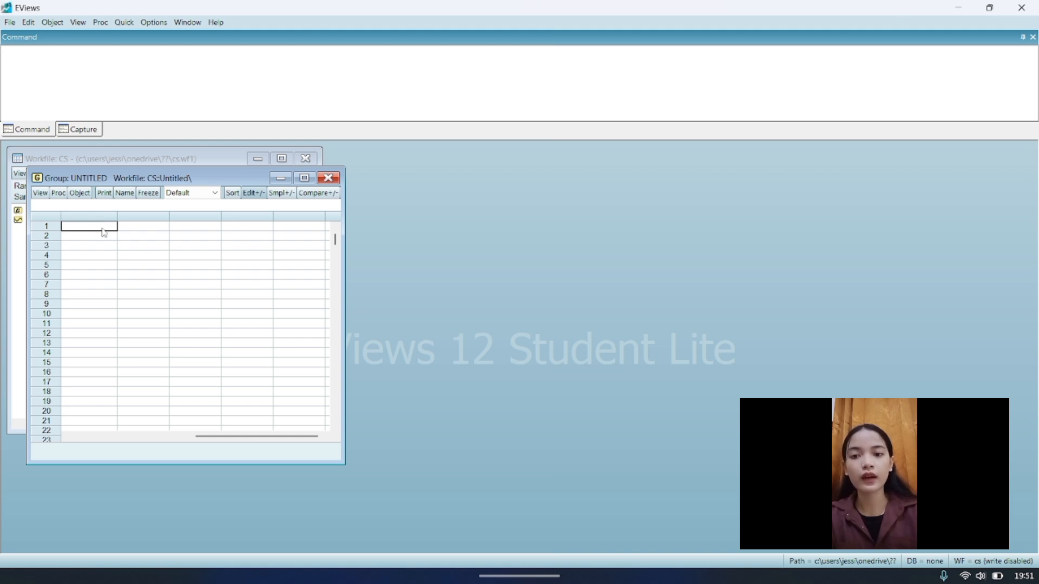
pyautogui.click(103, 230)
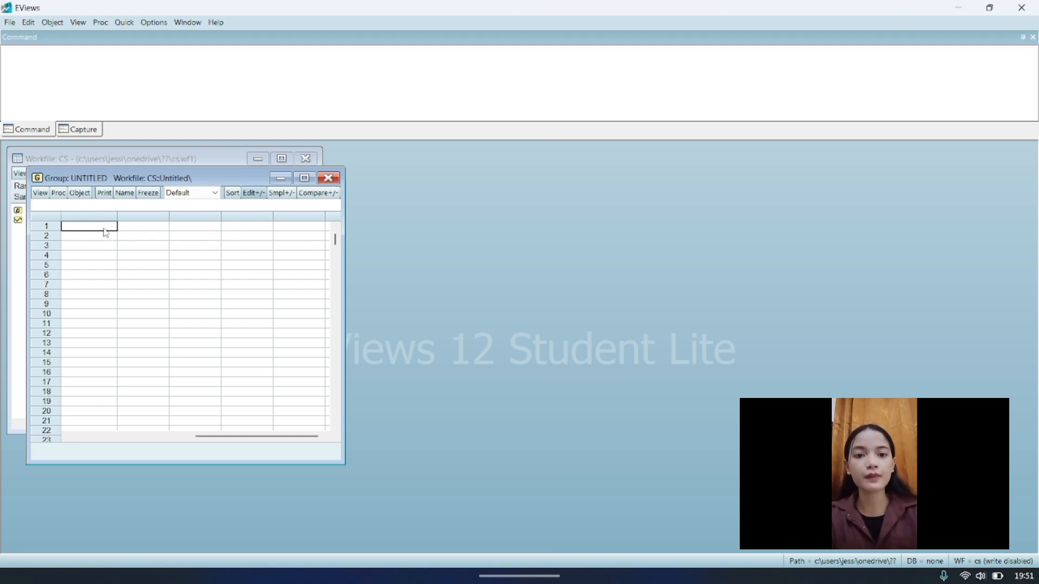
pyautogui.press('Up')
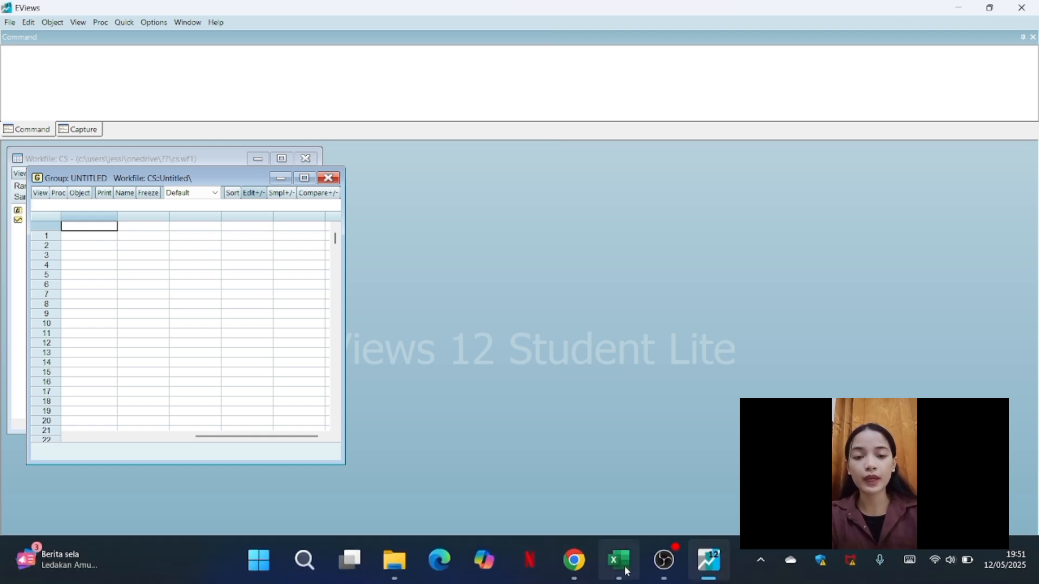
# Switch to the DATA PANEL STATISTIK workbook in Excel, copy its entire data table, and return to EViews.
pyautogui.moveTo(627, 572)
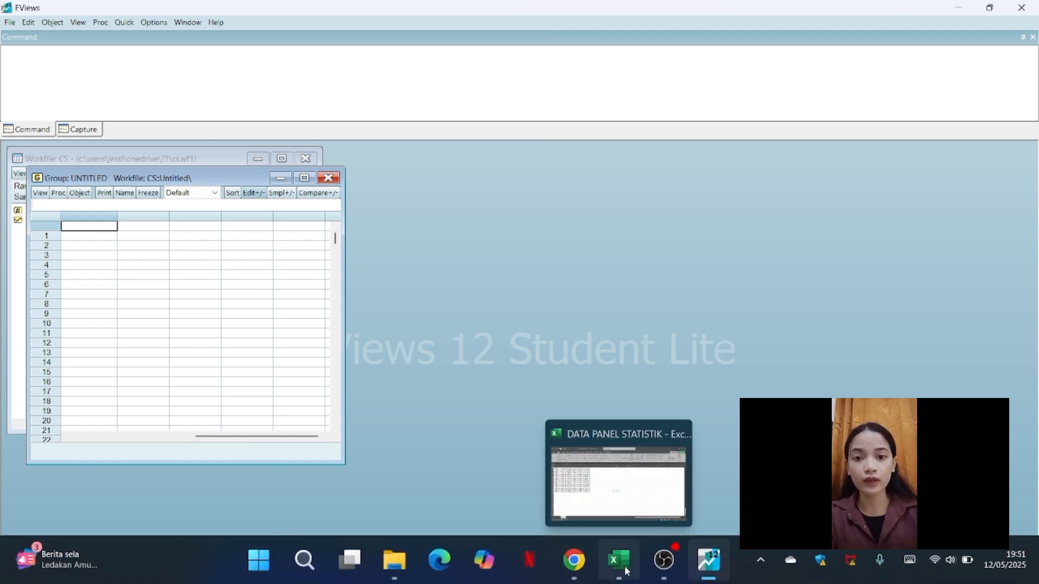
pyautogui.click(643, 490)
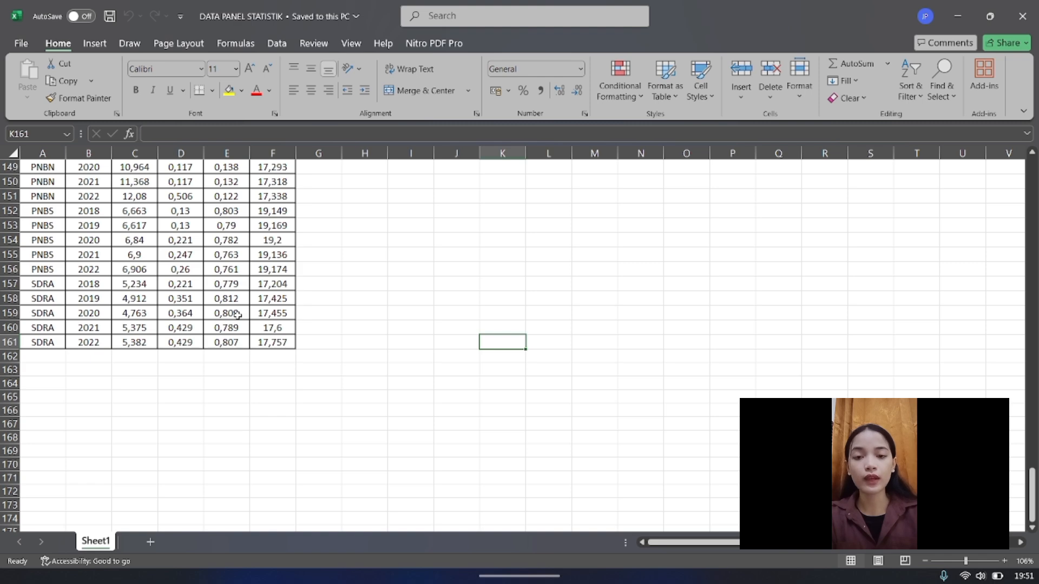
pyautogui.scroll(4, 238, 315)
pyautogui.hotkey('ctrl', 'a')
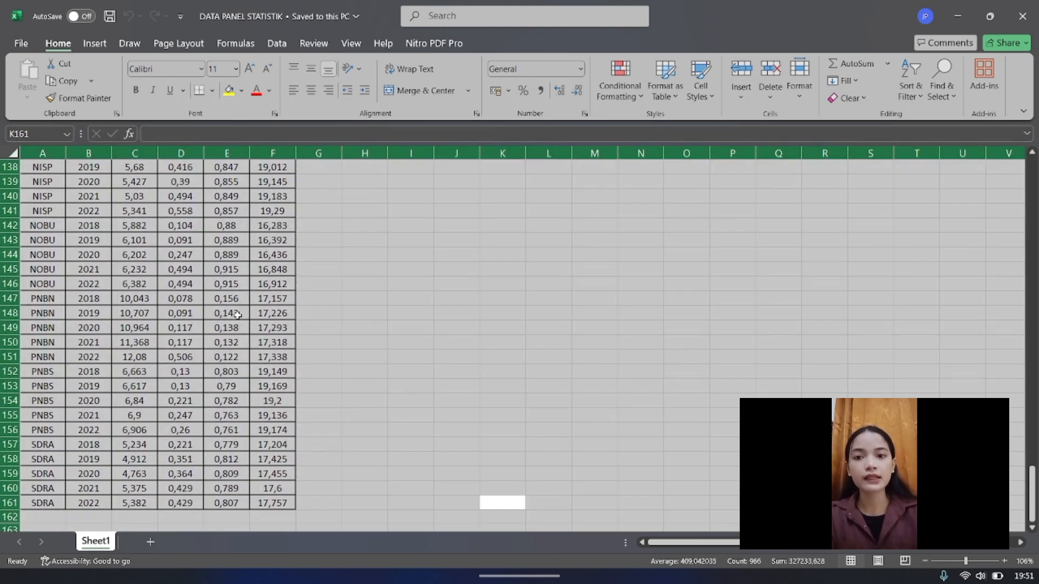
pyautogui.click(238, 314)
pyautogui.click(186, 283)
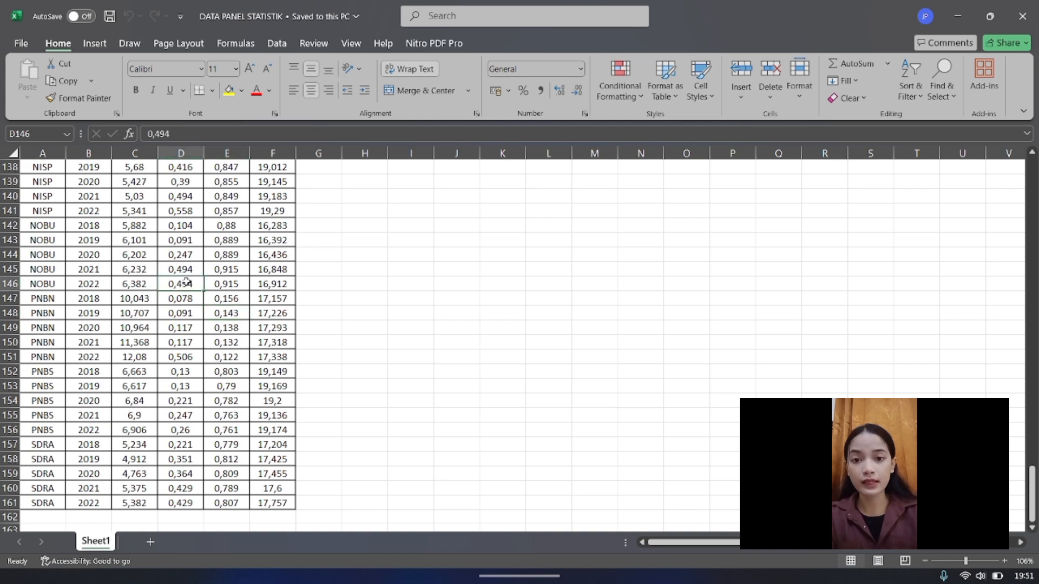
pyautogui.hotkey('ctrl', 'a')
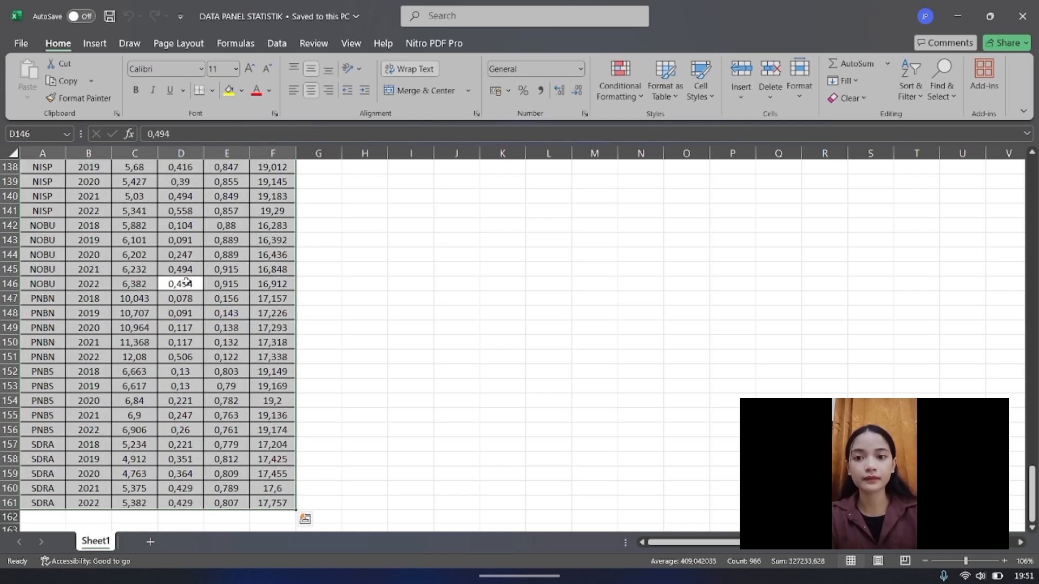
pyautogui.hotkey('ctrl', 'c')
pyautogui.moveTo(709, 582)
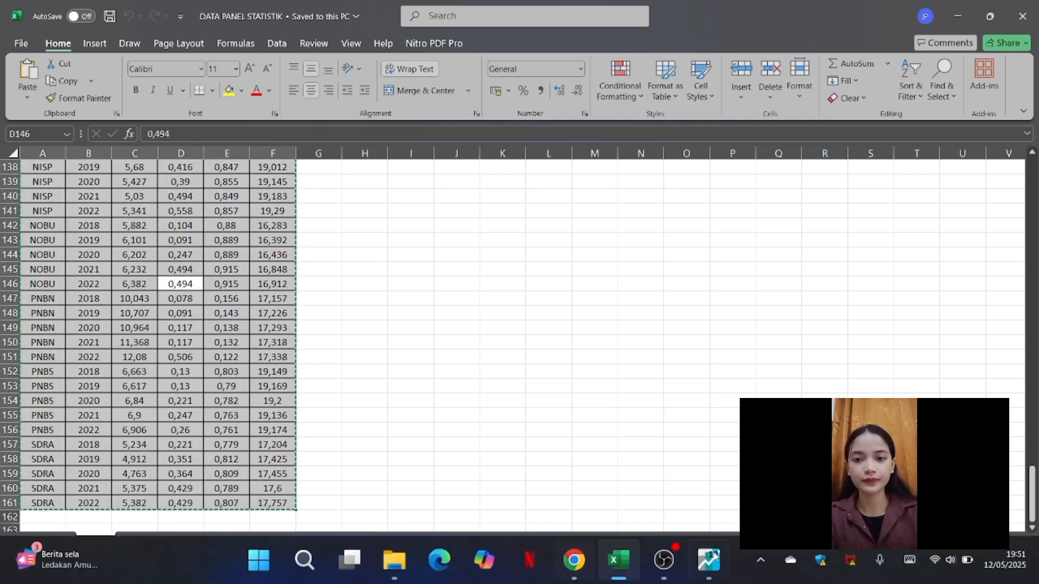
pyautogui.click(709, 560)
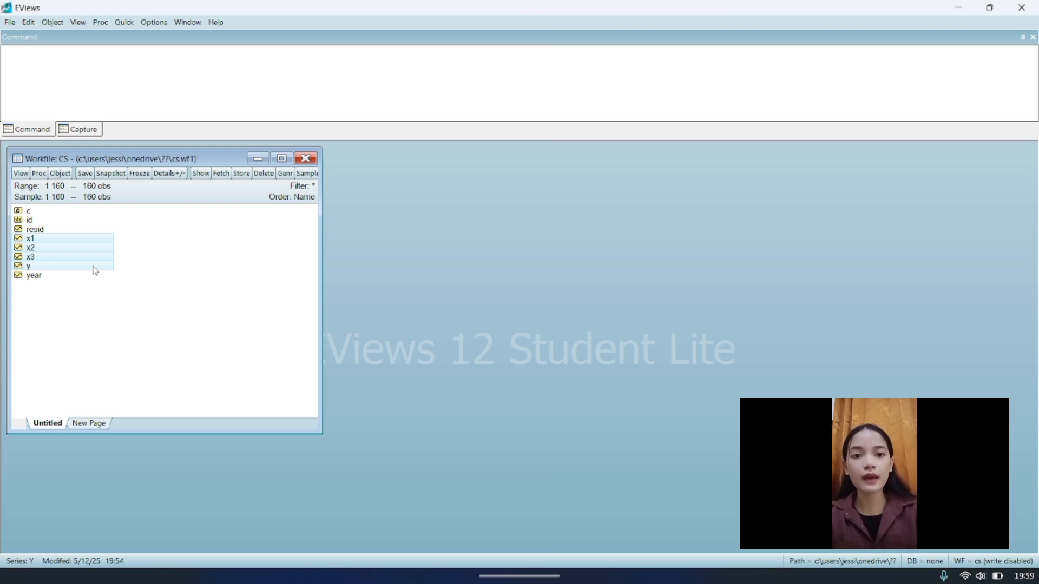
# Open the series y, x1, x2 and x3 as a group and show their common-sample descriptive statistics.
pyautogui.rightClick(94, 268)
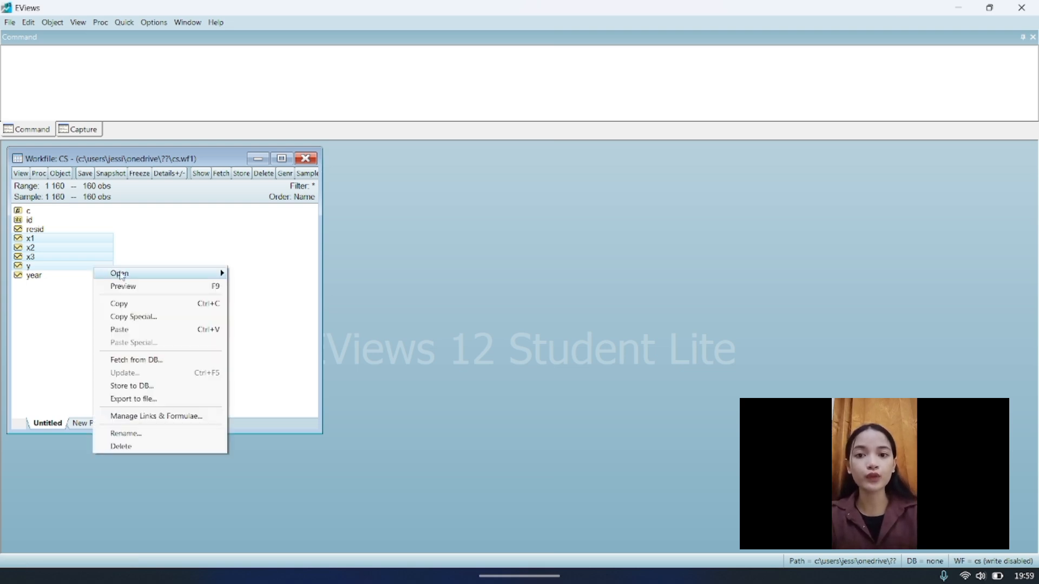
pyautogui.moveTo(130, 276)
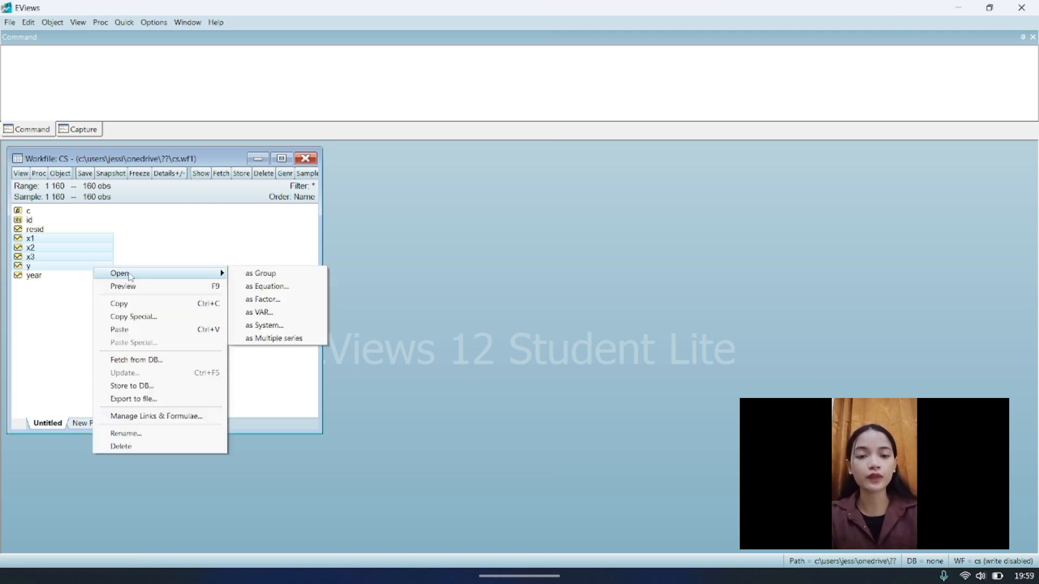
pyautogui.click(264, 275)
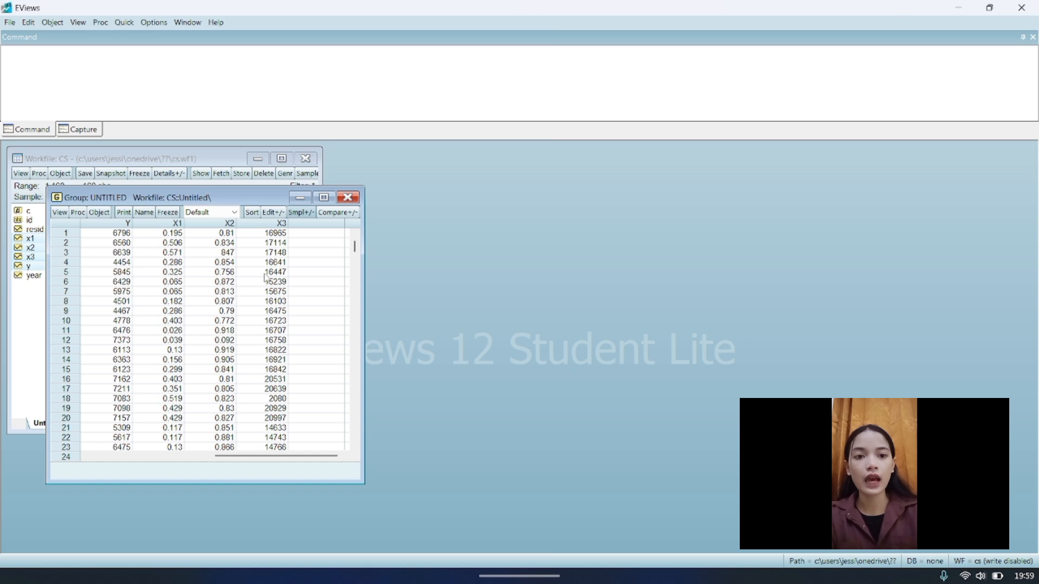
pyautogui.click(60, 214)
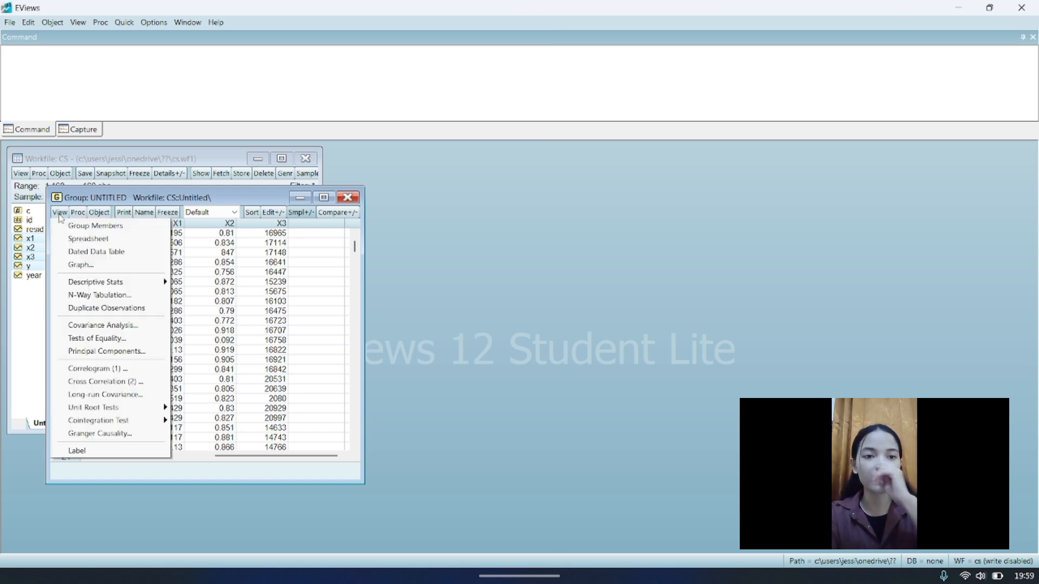
pyautogui.moveTo(123, 286)
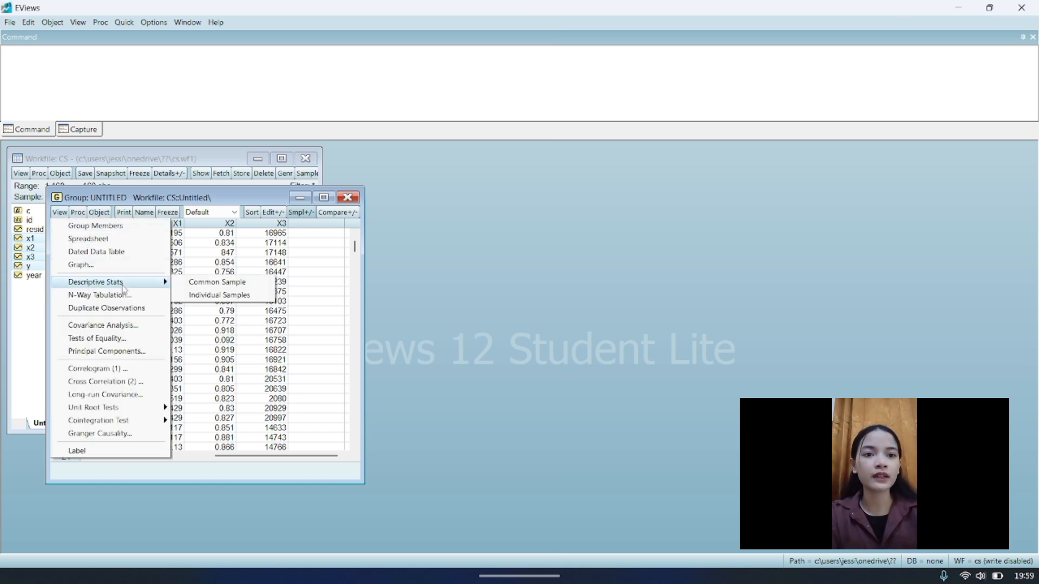
pyautogui.click(180, 282)
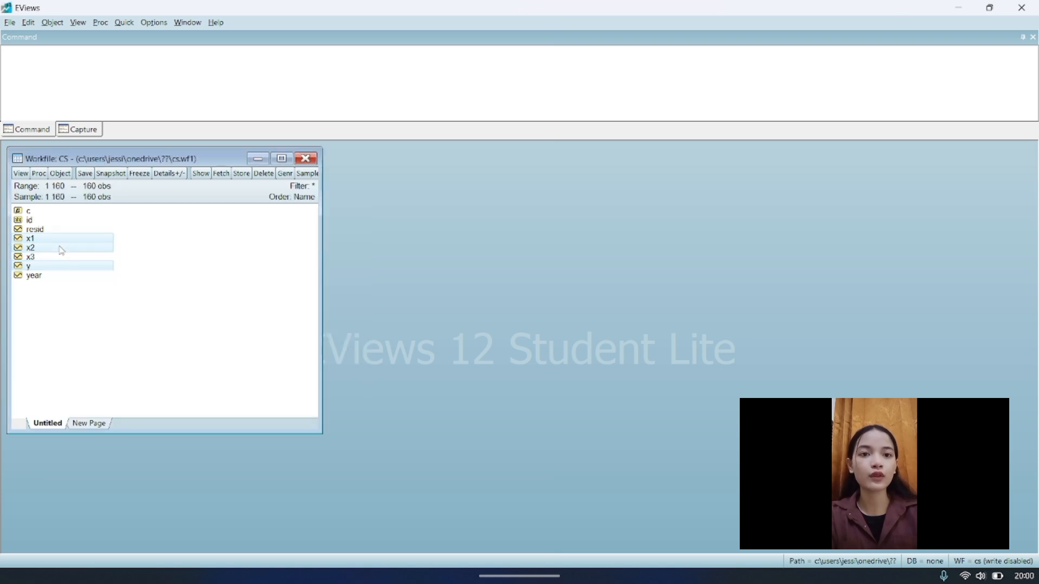
# Estimate the equation y x1 x2 x3 c by Least Squares over the sample 1 160.
pyautogui.keyDown('ctrl'); pyautogui.click(62, 258); pyautogui.keyUp('ctrl')
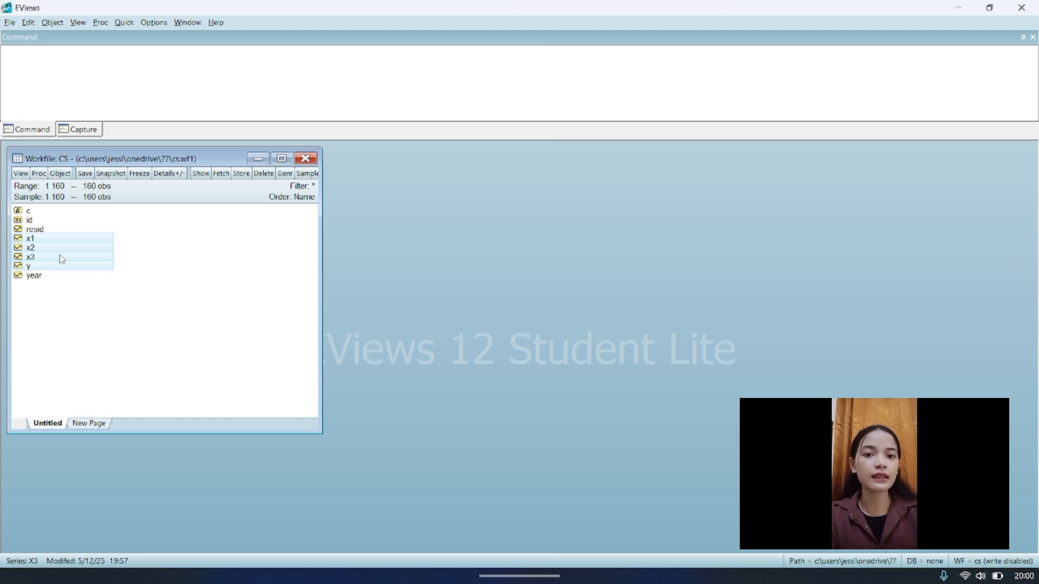
pyautogui.rightClick(63, 259)
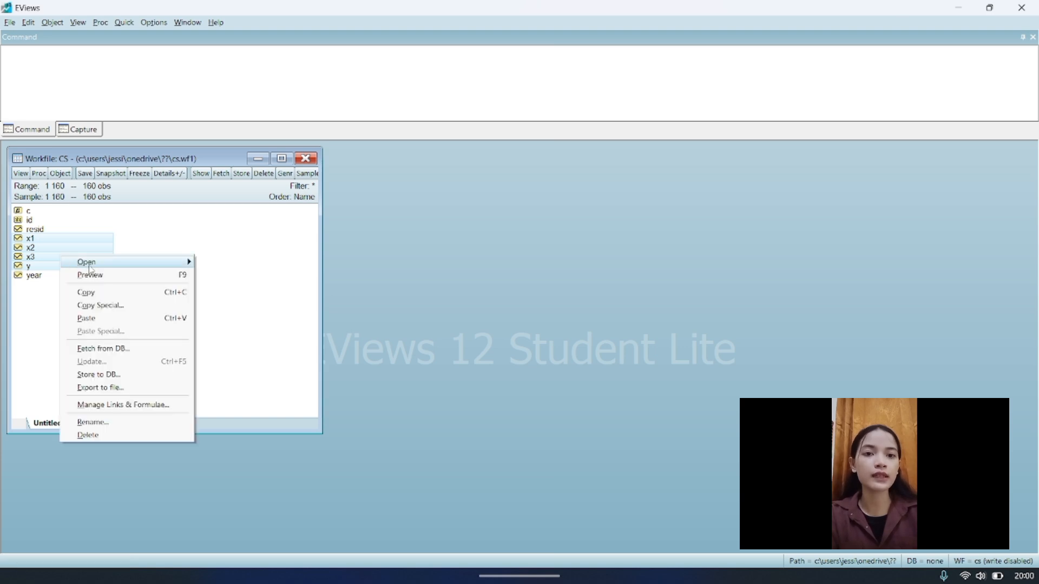
pyautogui.moveTo(90, 269)
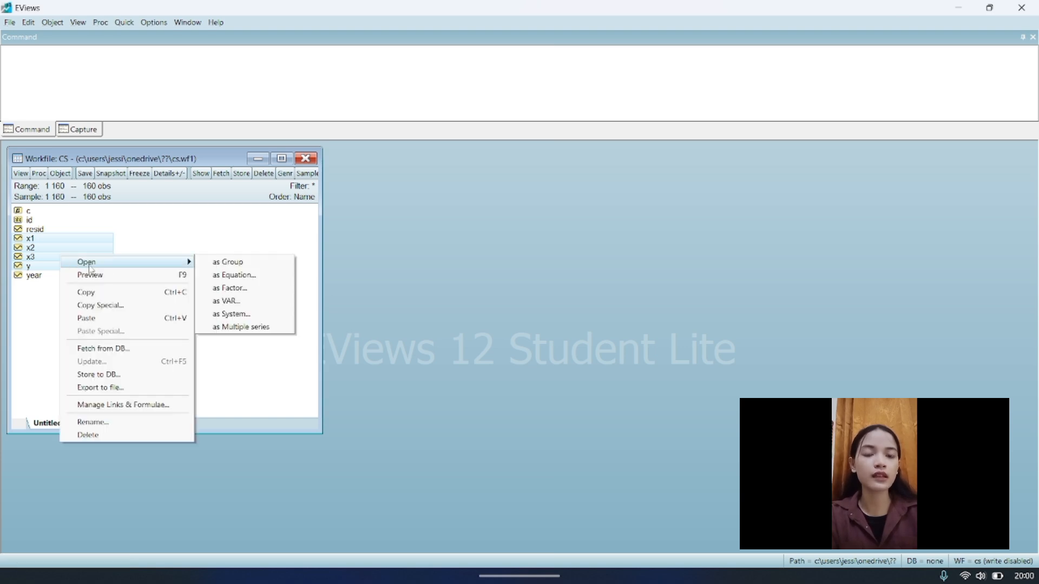
pyautogui.click(216, 275)
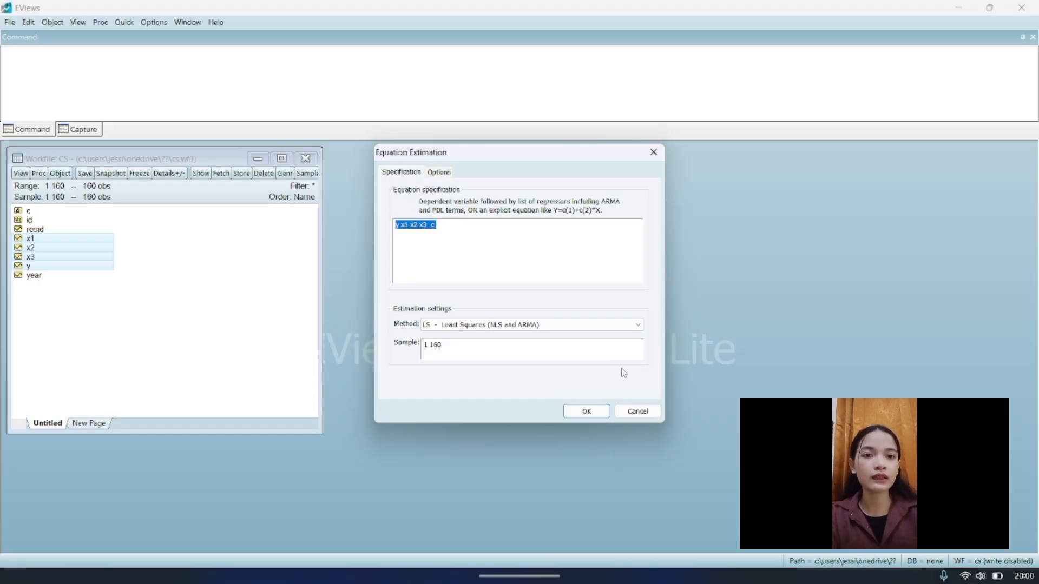
pyautogui.click(588, 412)
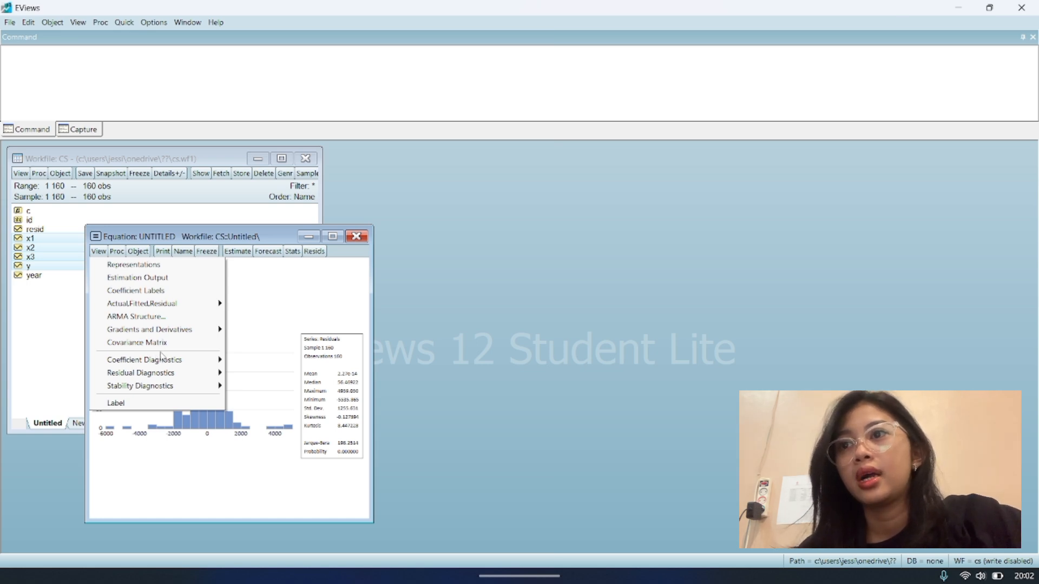
# Show the equation's variance inflation factors and run the histogram normality test on its residuals.
pyautogui.moveTo(168, 361)
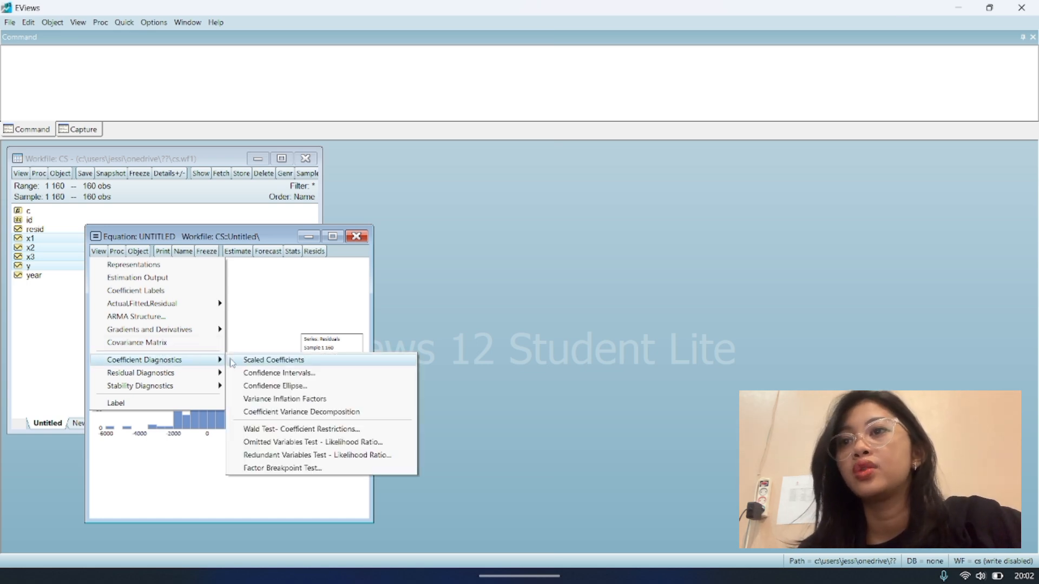
pyautogui.click(256, 400)
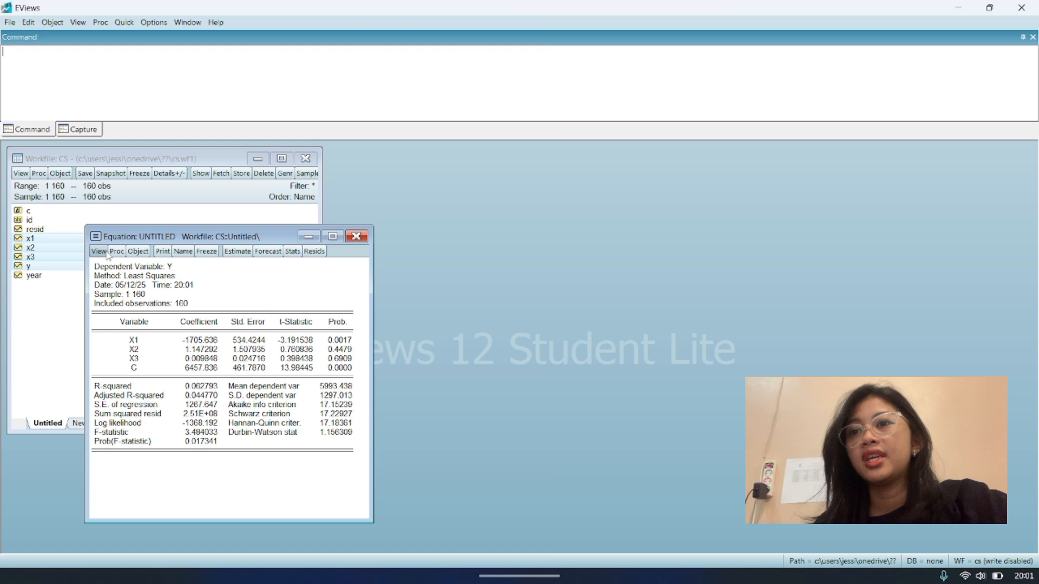
pyautogui.click(106, 254)
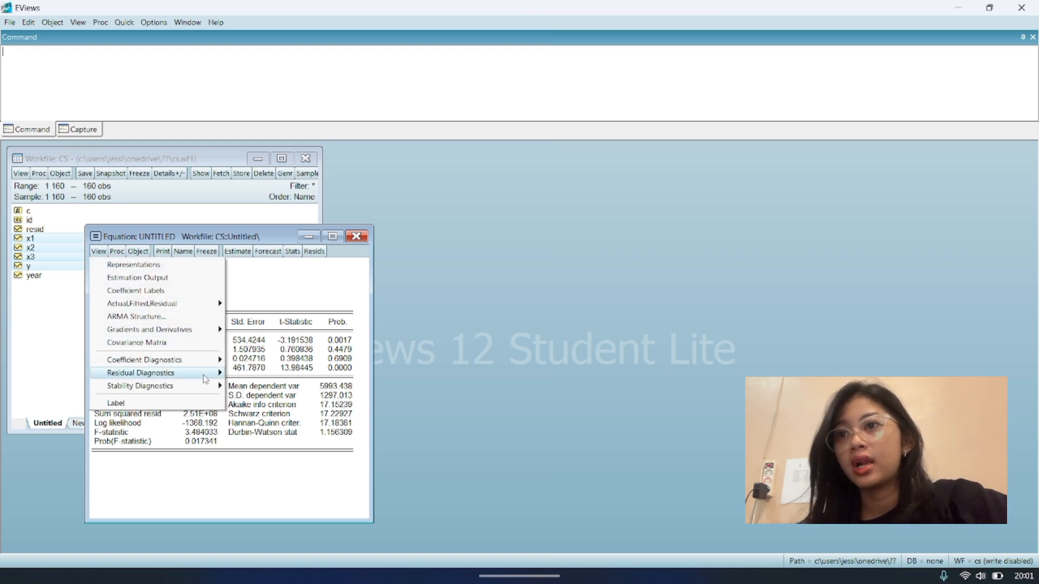
pyautogui.moveTo(204, 378)
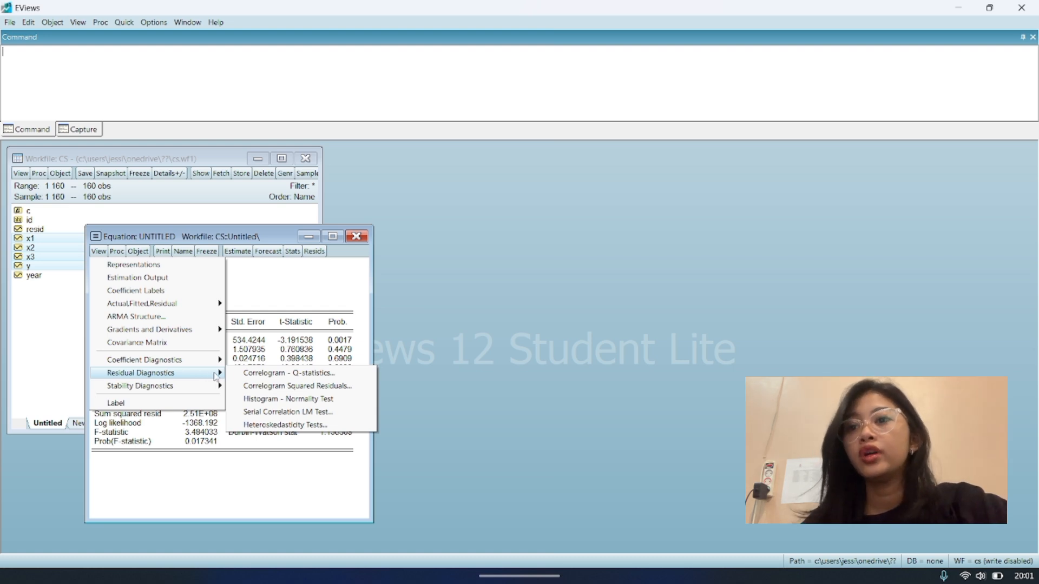
pyautogui.click(259, 399)
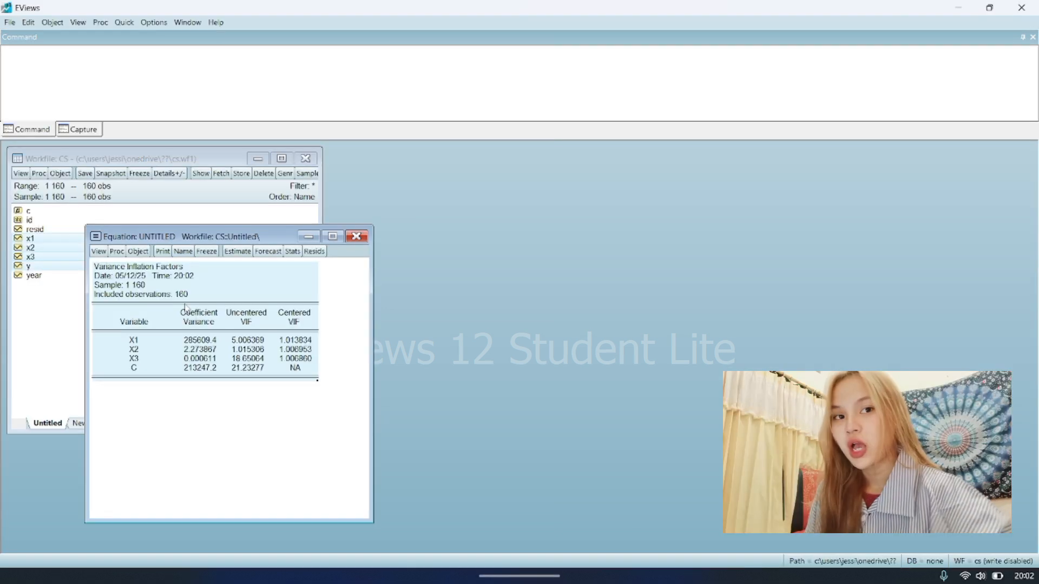
# Run the Glejser heteroskedasticity test on the equation's residuals with the regressors x1 x2 x3 c.
pyautogui.click(98, 251)
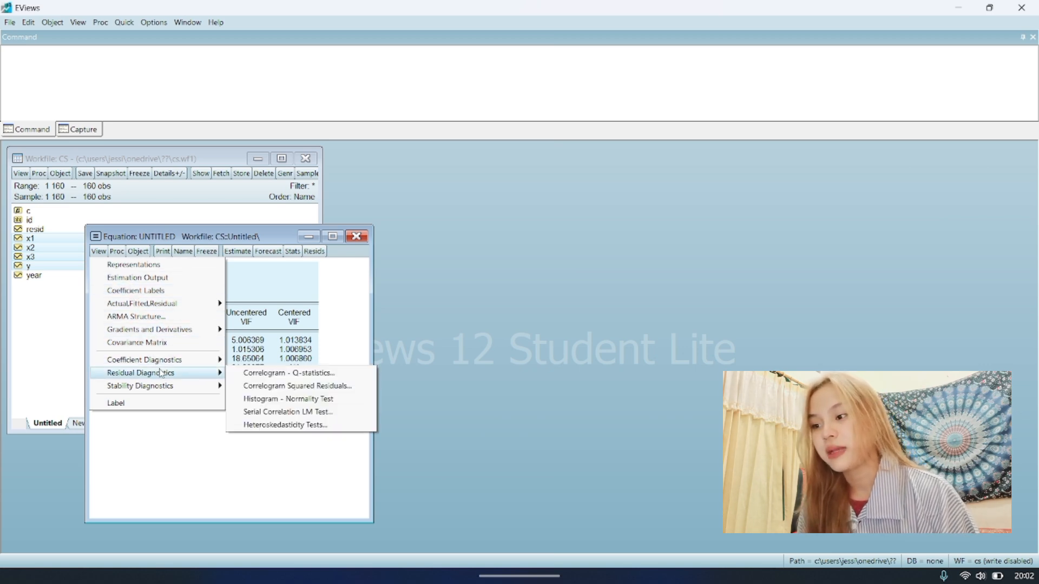
pyautogui.click(269, 425)
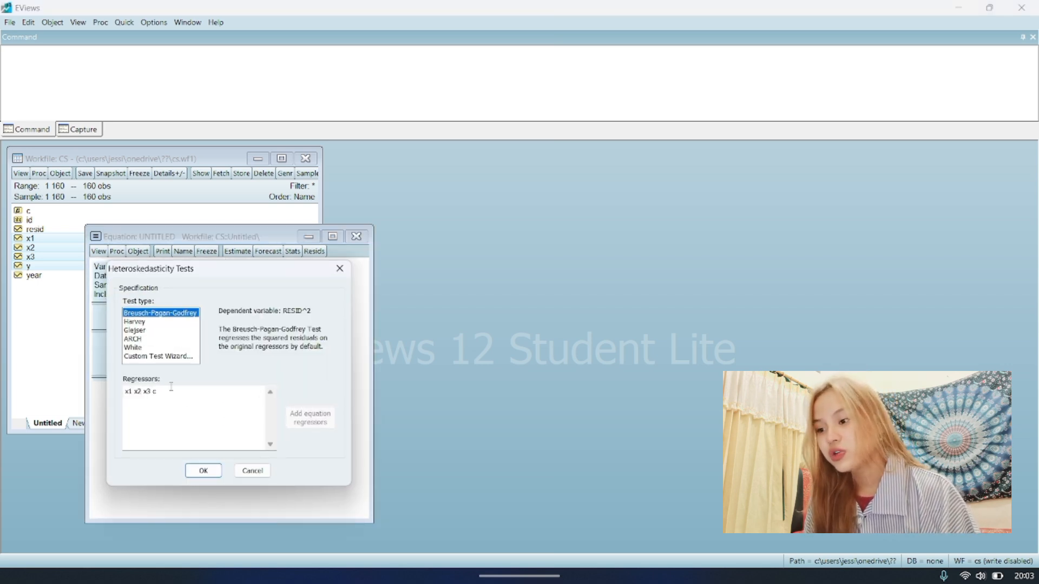
pyautogui.click(167, 331)
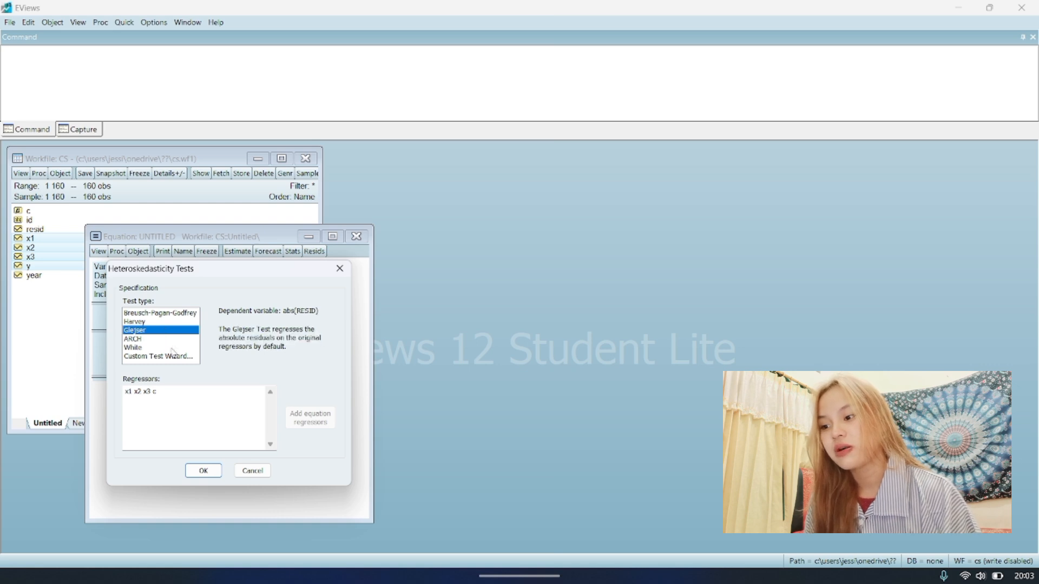
pyautogui.click(203, 471)
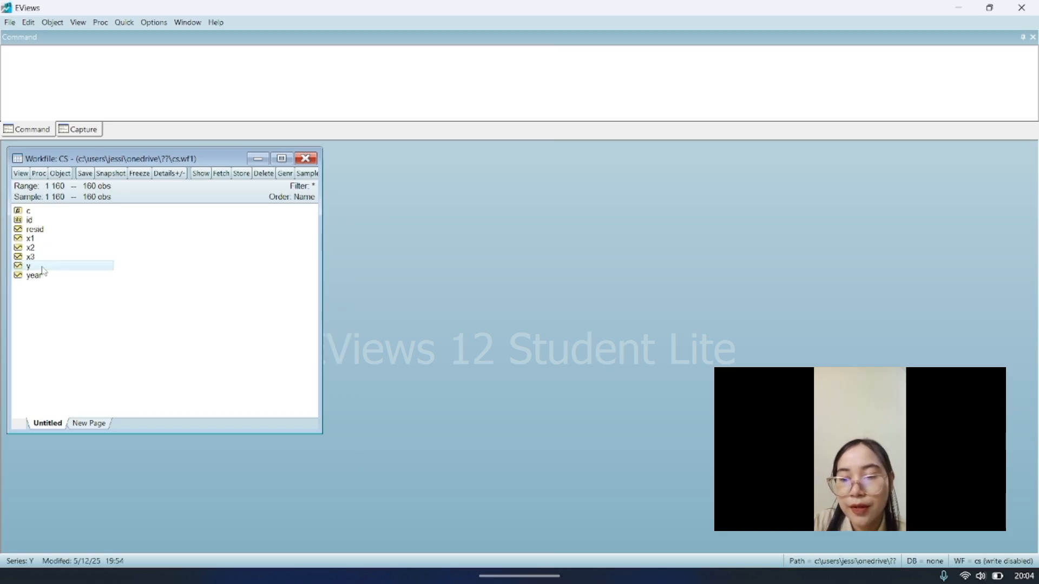
# Open the series y, x1, x2 and x3 as an equation and estimate y x1 x2 x3 c by Least Squares over the sample 1 160.
pyautogui.keyDown('ctrl'); pyautogui.click(43, 240); pyautogui.keyUp('ctrl')
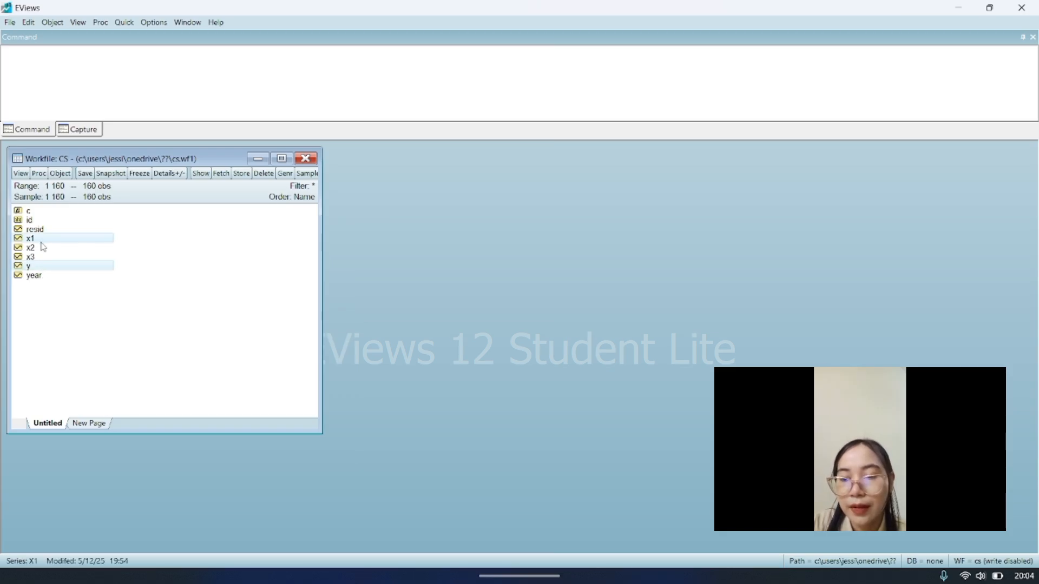
pyautogui.keyDown('ctrl'); pyautogui.click(43, 247); pyautogui.keyUp('ctrl')
pyautogui.keyDown('ctrl'); pyautogui.click(47, 257); pyautogui.keyUp('ctrl')
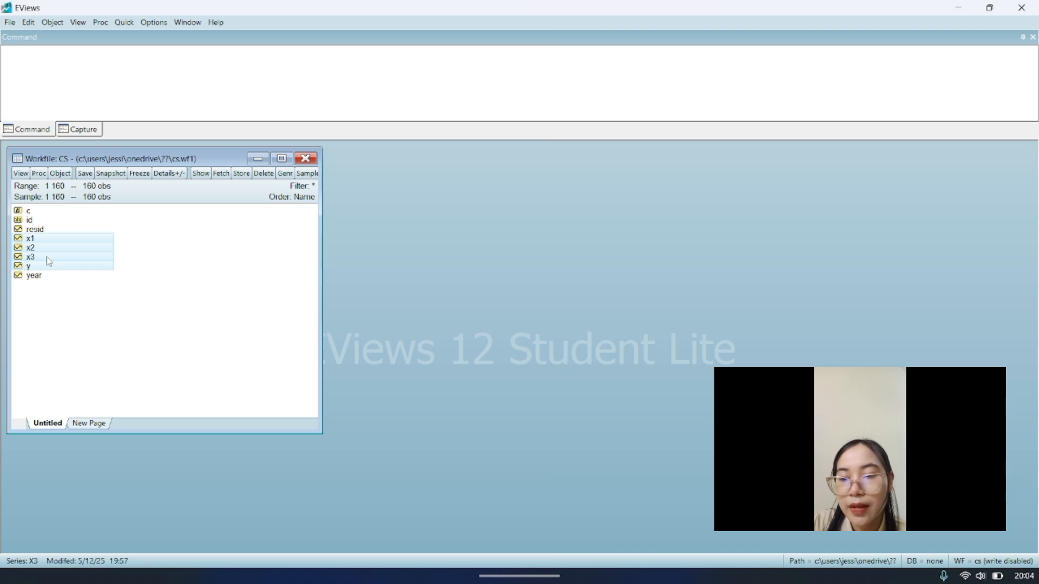
pyautogui.rightClick(48, 262)
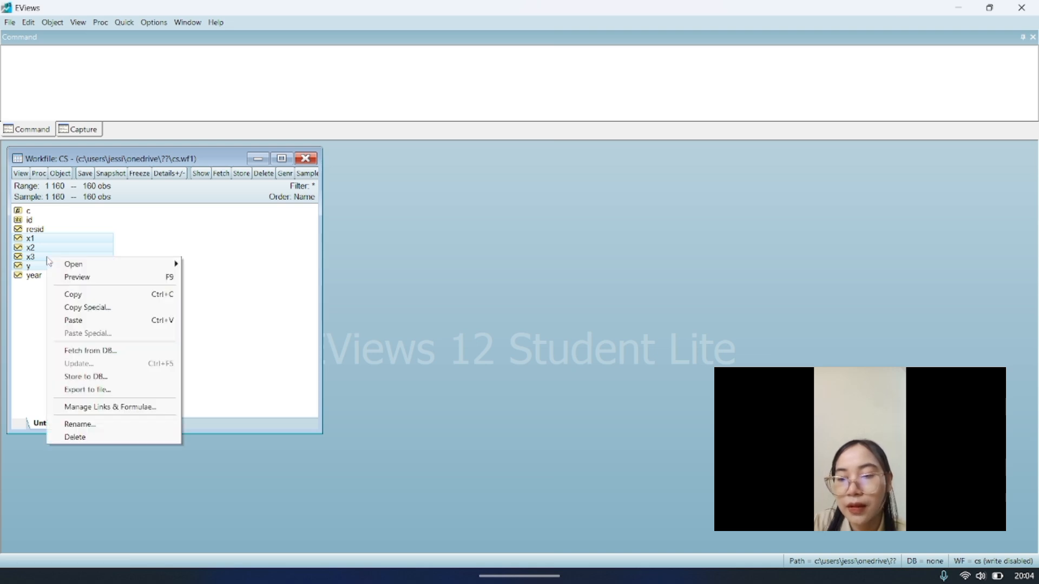
pyautogui.moveTo(146, 265)
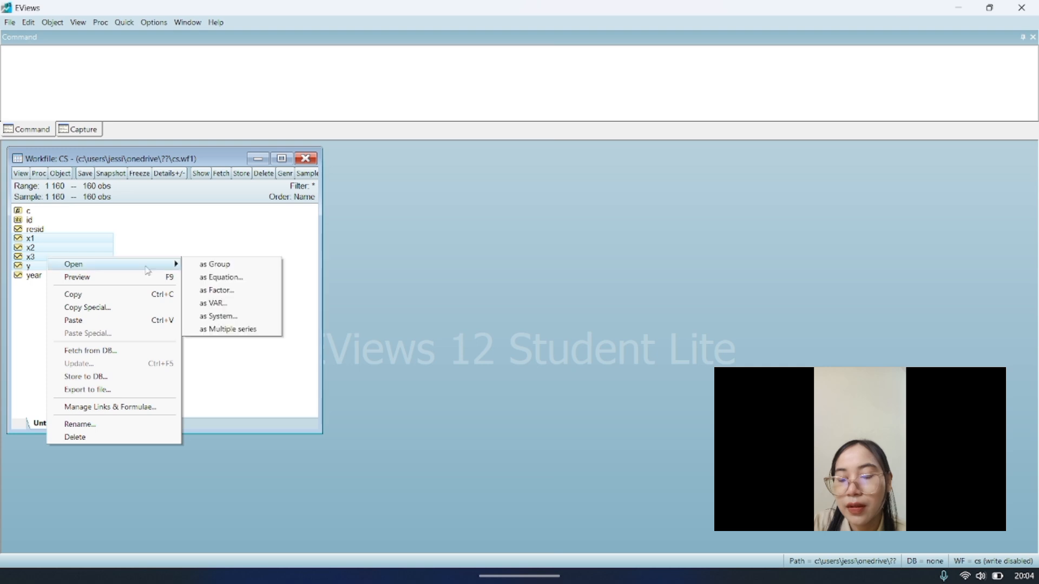
pyautogui.click(204, 281)
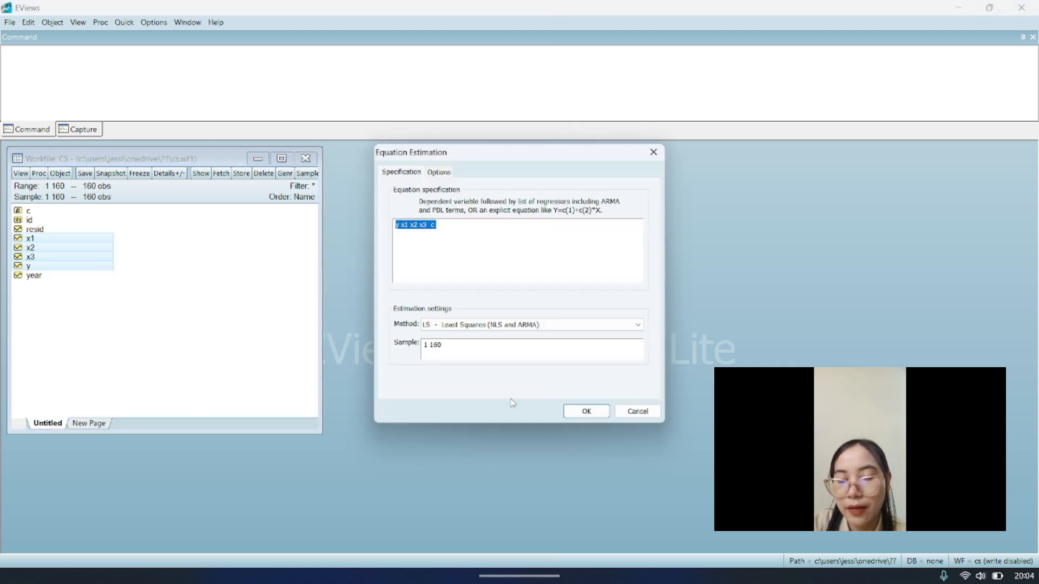
pyautogui.click(577, 413)
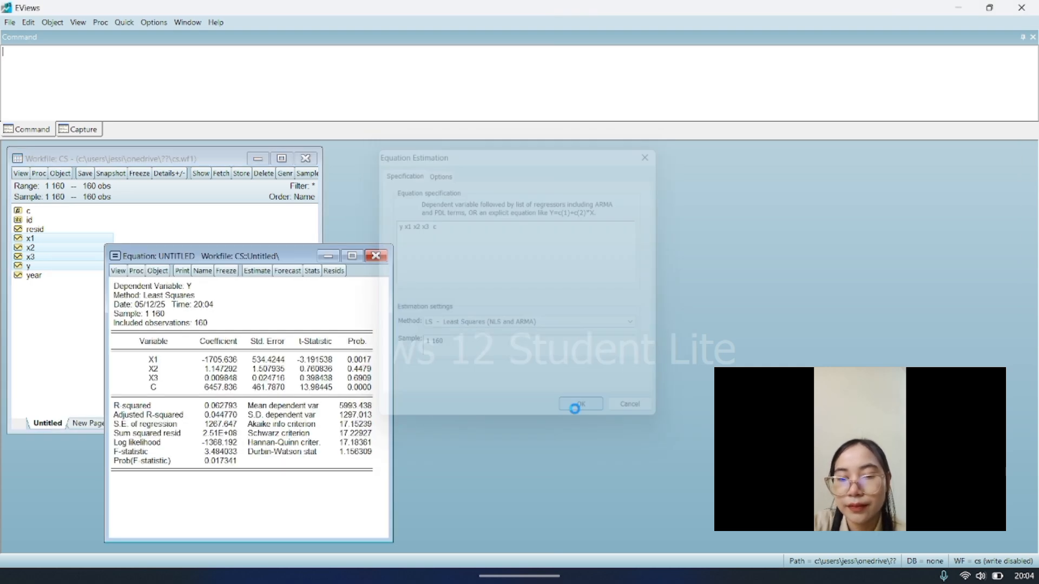